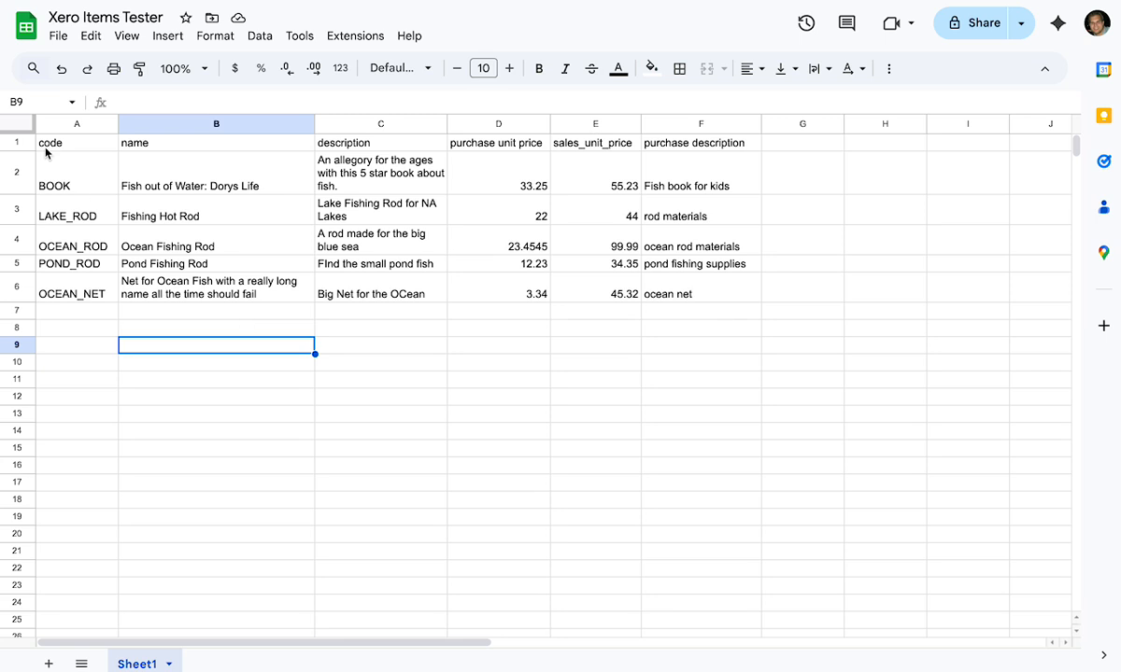
Step: Examine the item codes and the BOOK row in the Xero Items Tester sheet, then switch to Xero and open Products and services
drag(56, 179, 57, 291)
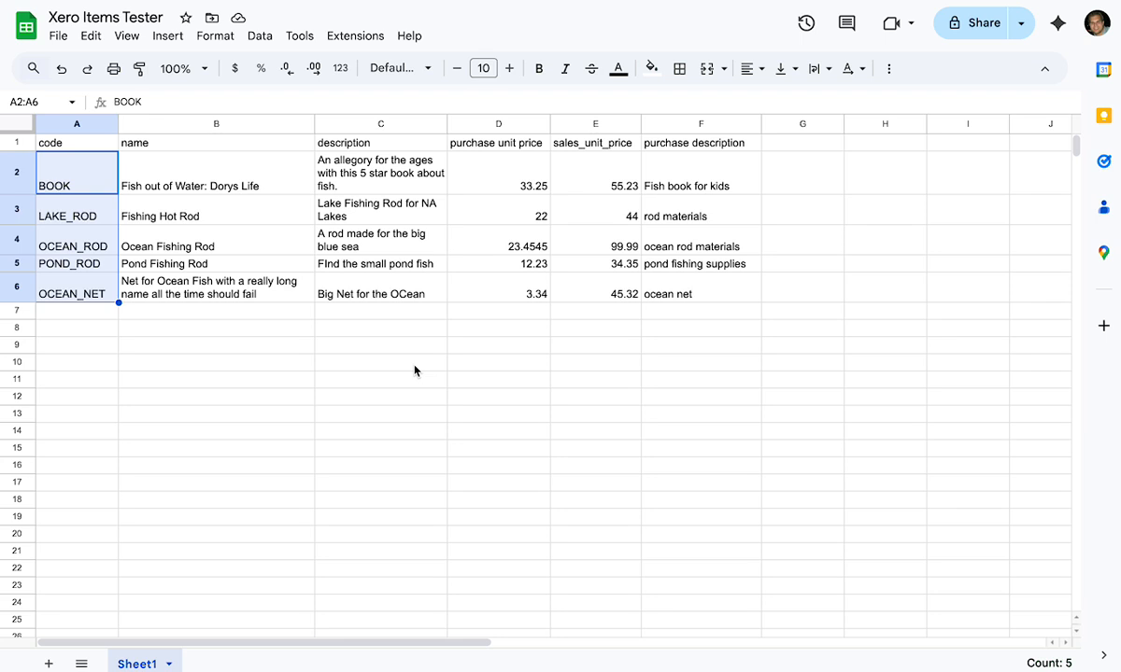
click(247, 362)
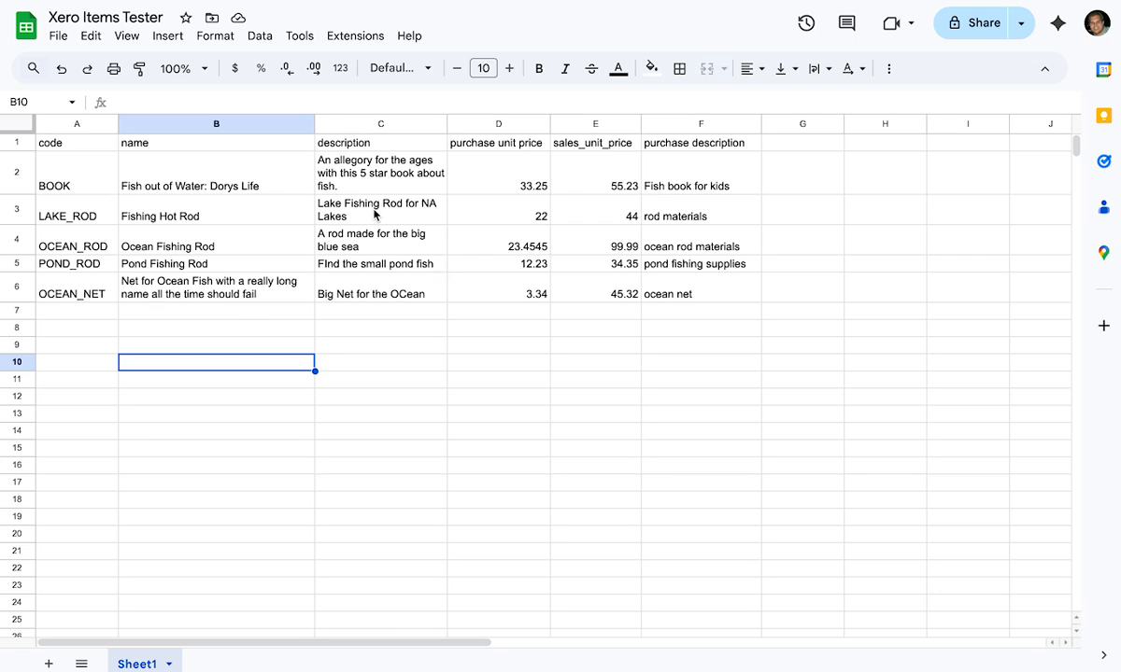
drag(80, 180, 669, 170)
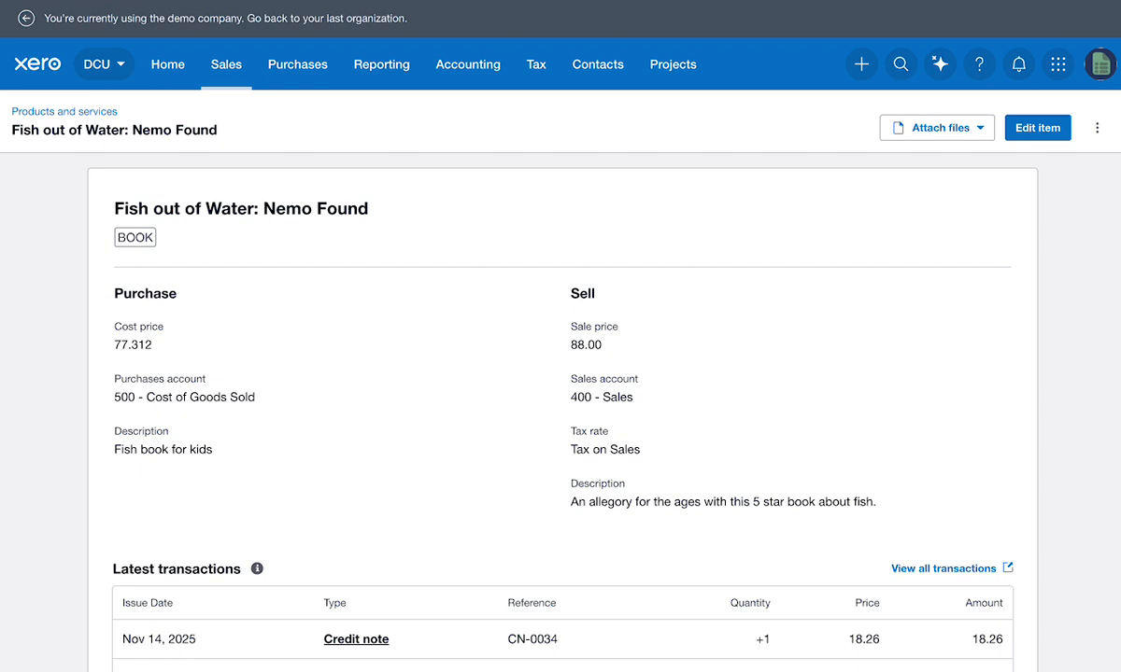
click(56, 110)
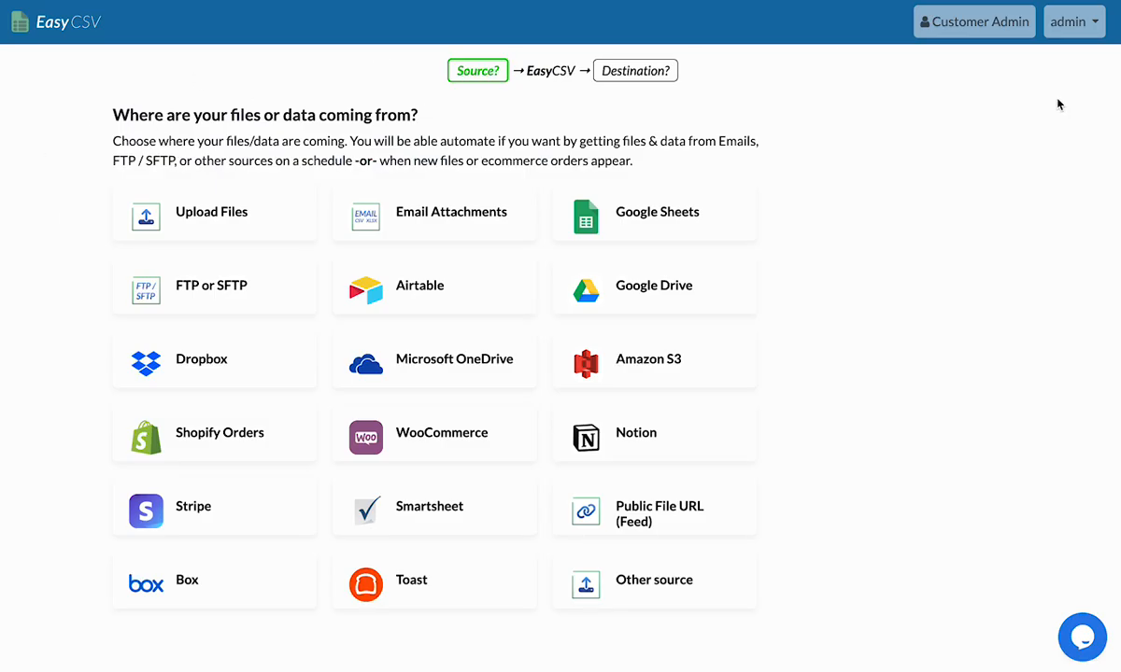
click(1071, 30)
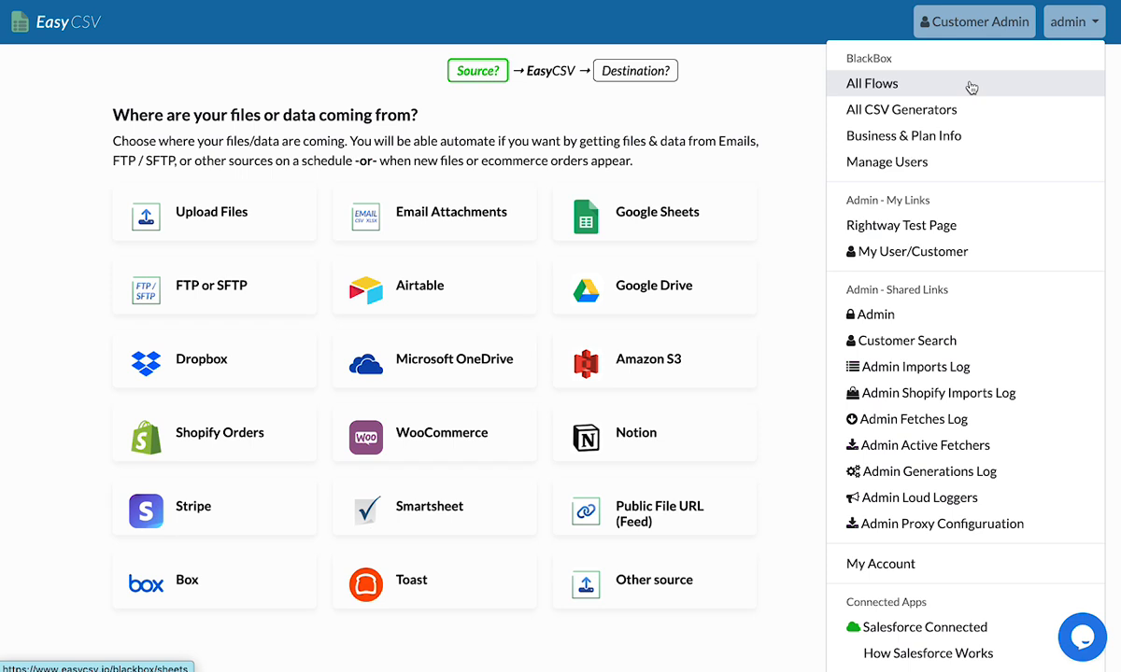
click(753, 106)
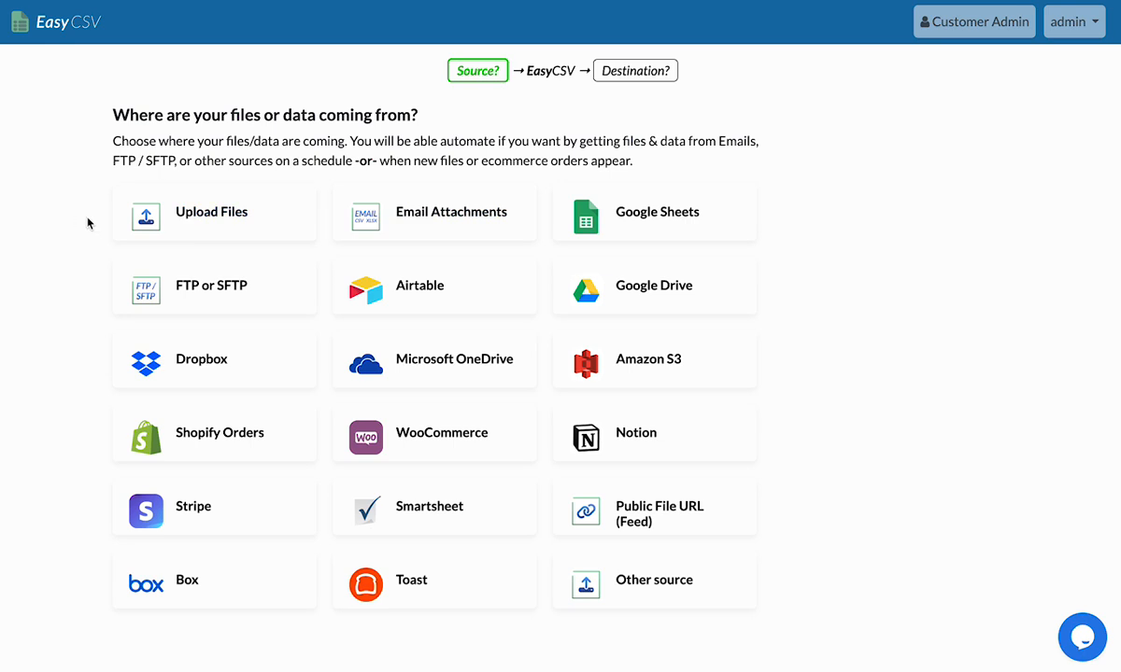
Step: Set Upload Files as the data source in EasyCSV and pick the Xero Items Tester Google Sheet as the example spreadsheet
click(218, 219)
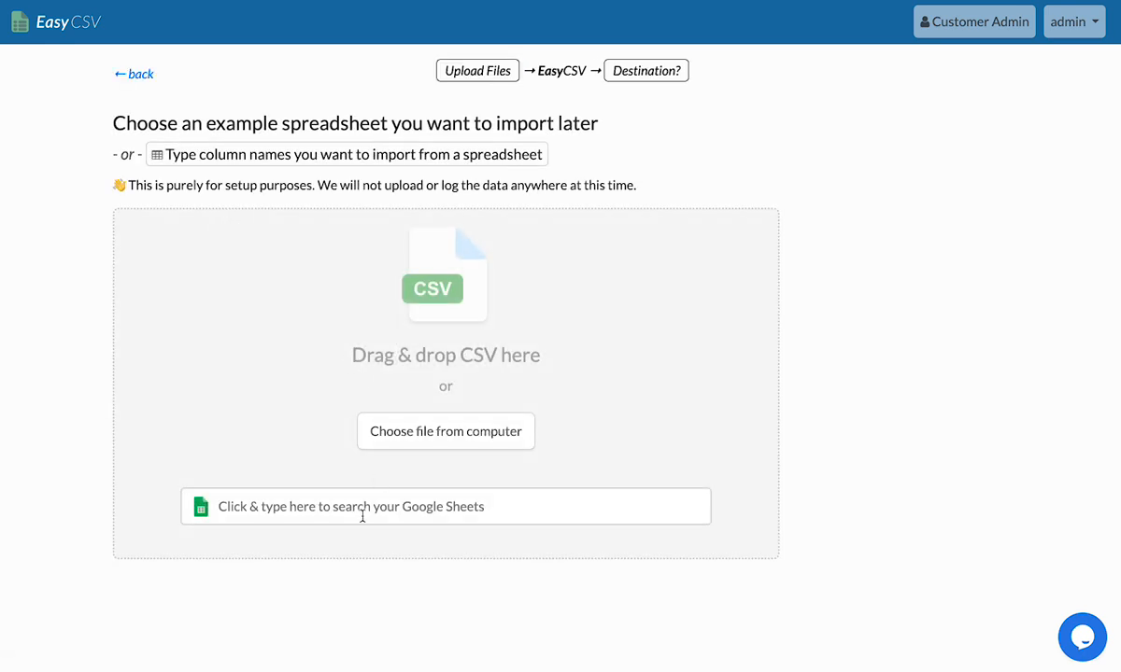
click(365, 505)
text(xero it)
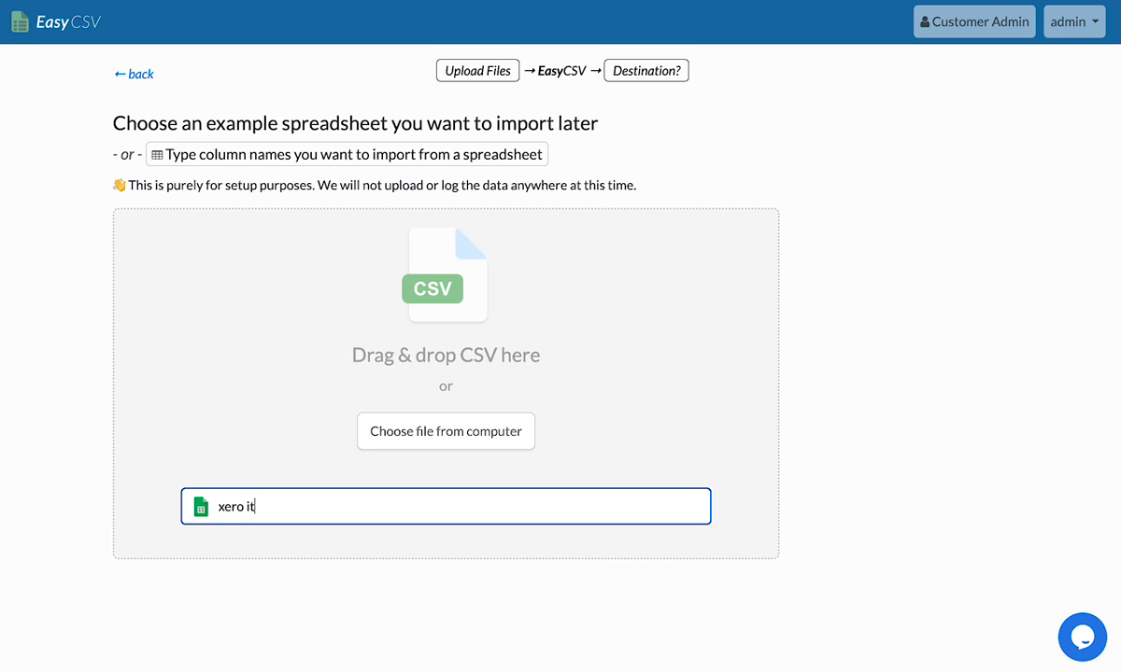
click(299, 538)
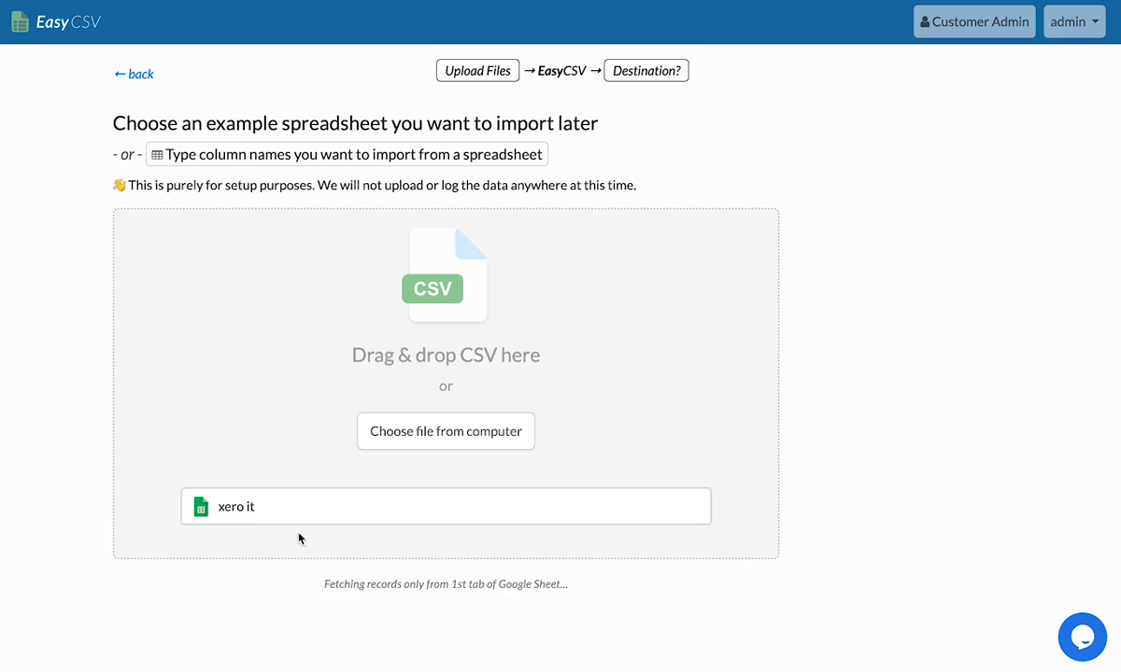
Step: Name the import flow "Xero Items Video" and continue with all six spreadsheet columns included
drag(204, 222, 84, 228)
text(Xero It)
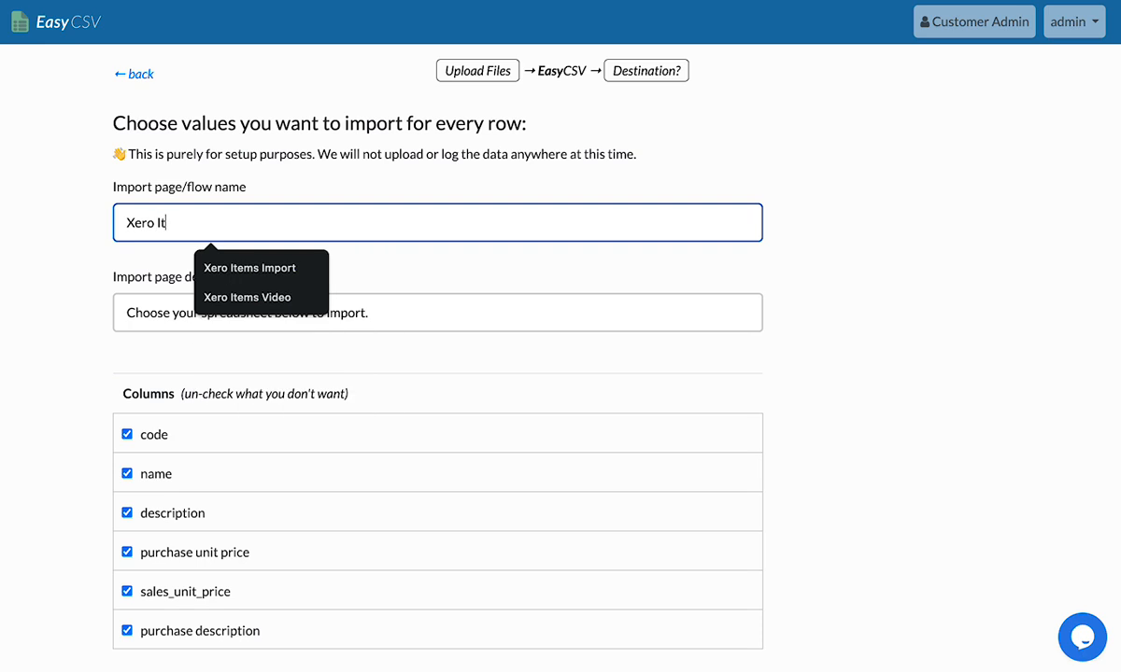
text(ems Video)
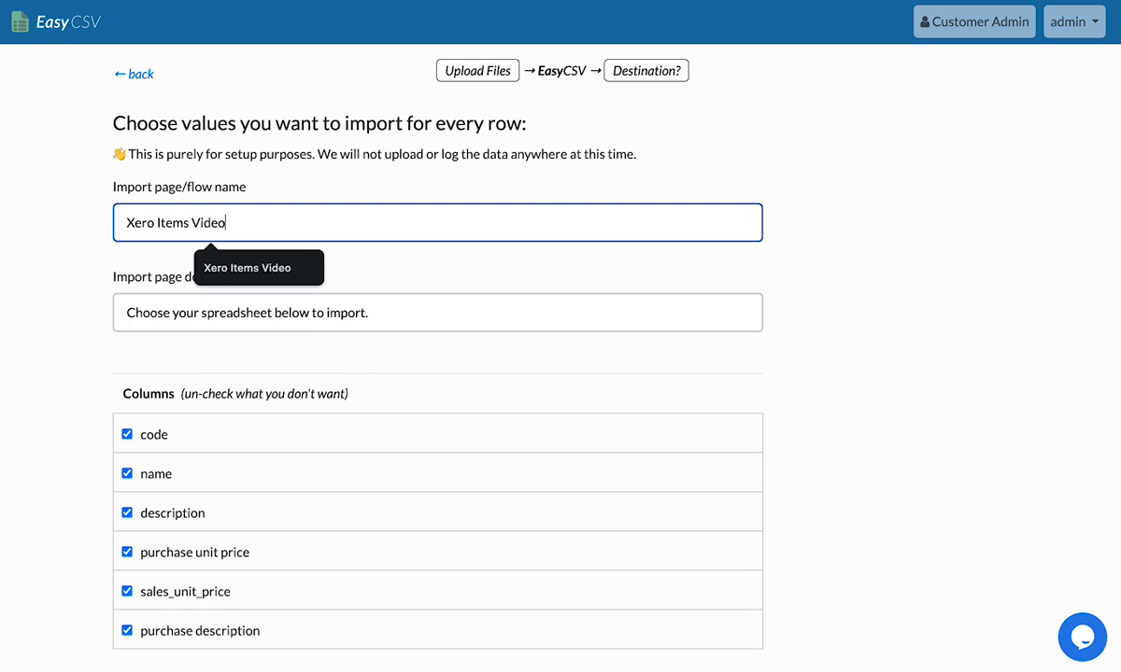
click(53, 254)
scroll(101, 330, down, 1)
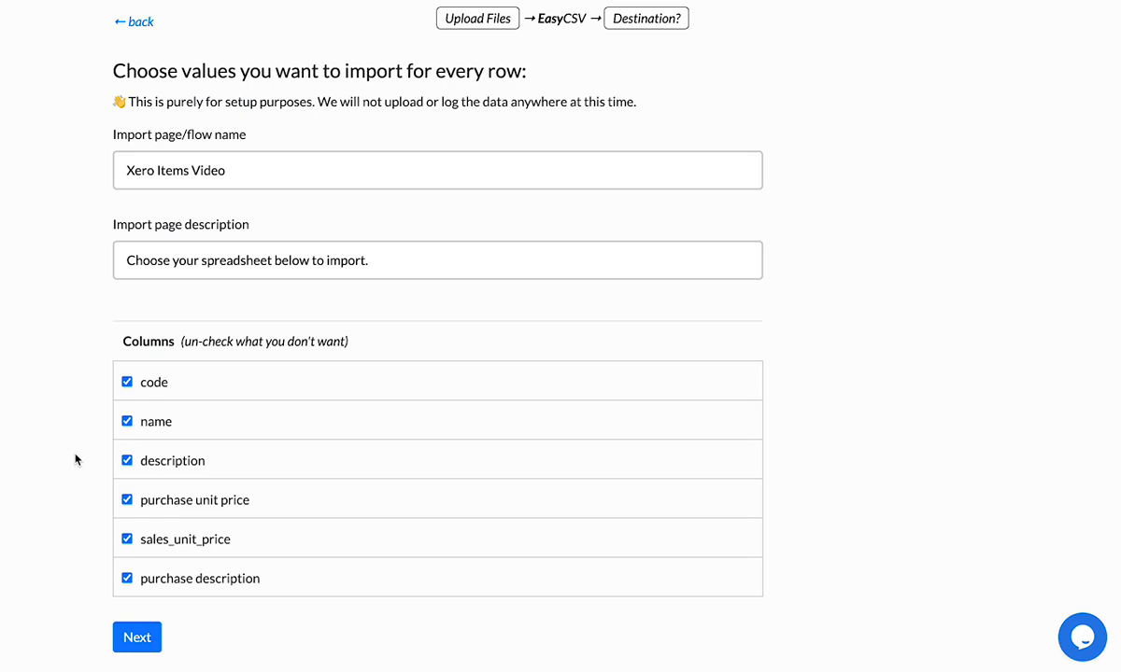
click(150, 639)
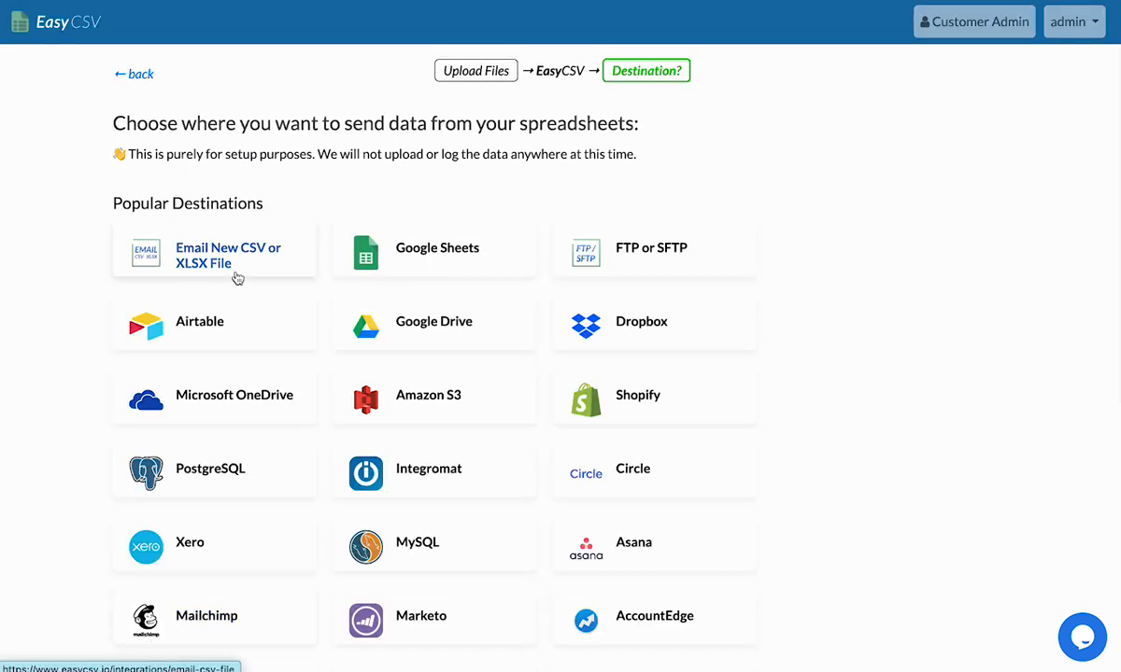
Step: Set Xero as the destination with the Items (Products & Services) action and finish the flow setup
scroll(140, 392, down, 2)
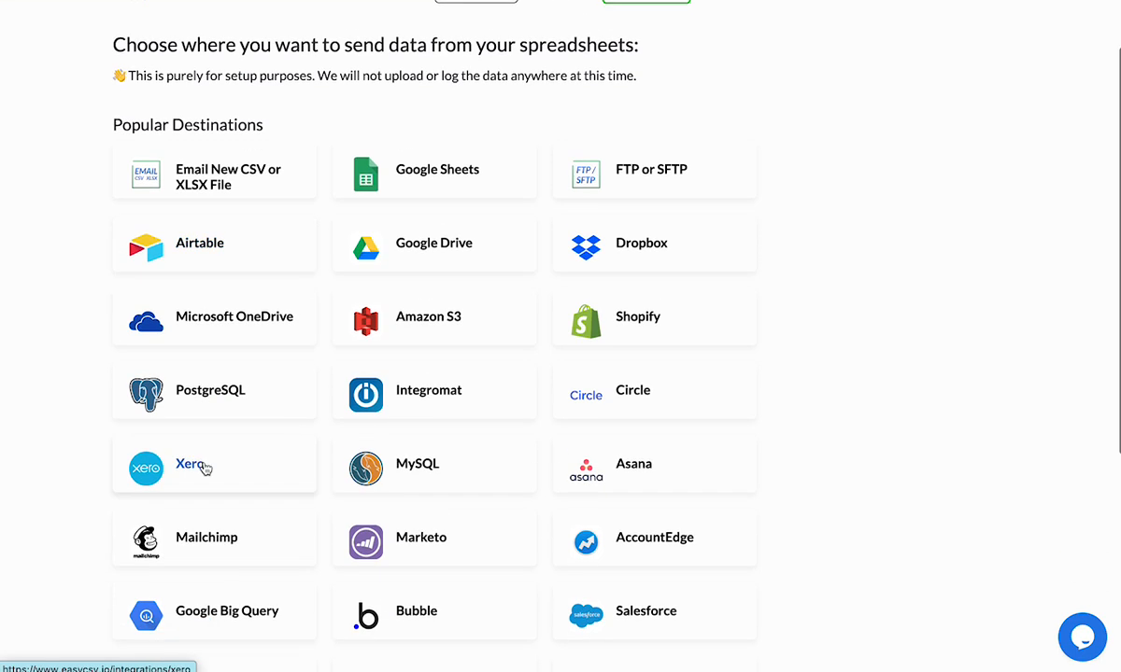
click(205, 468)
click(155, 331)
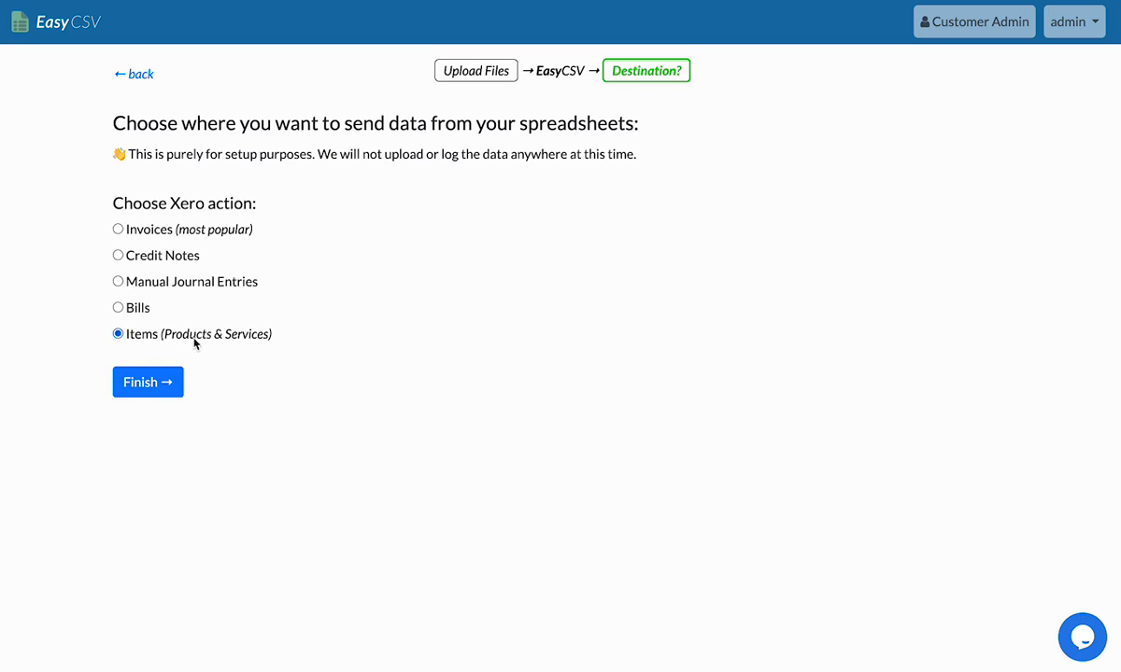
click(157, 384)
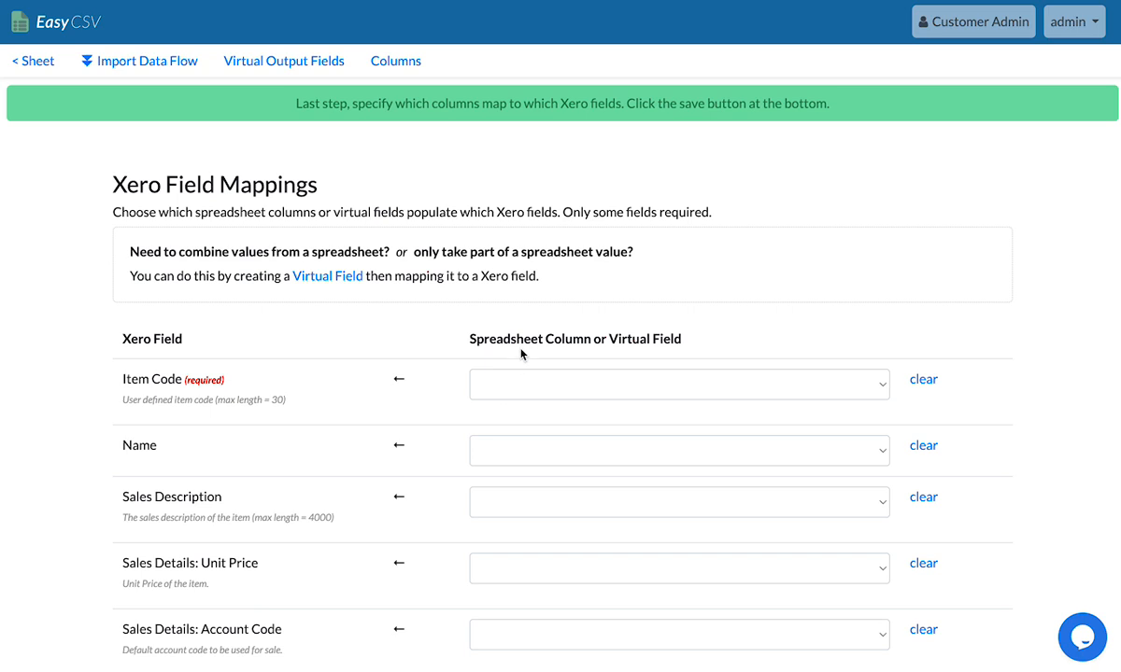
Step: Map the Xero Item Code field to the code column and the Name field to the name column
click(514, 386)
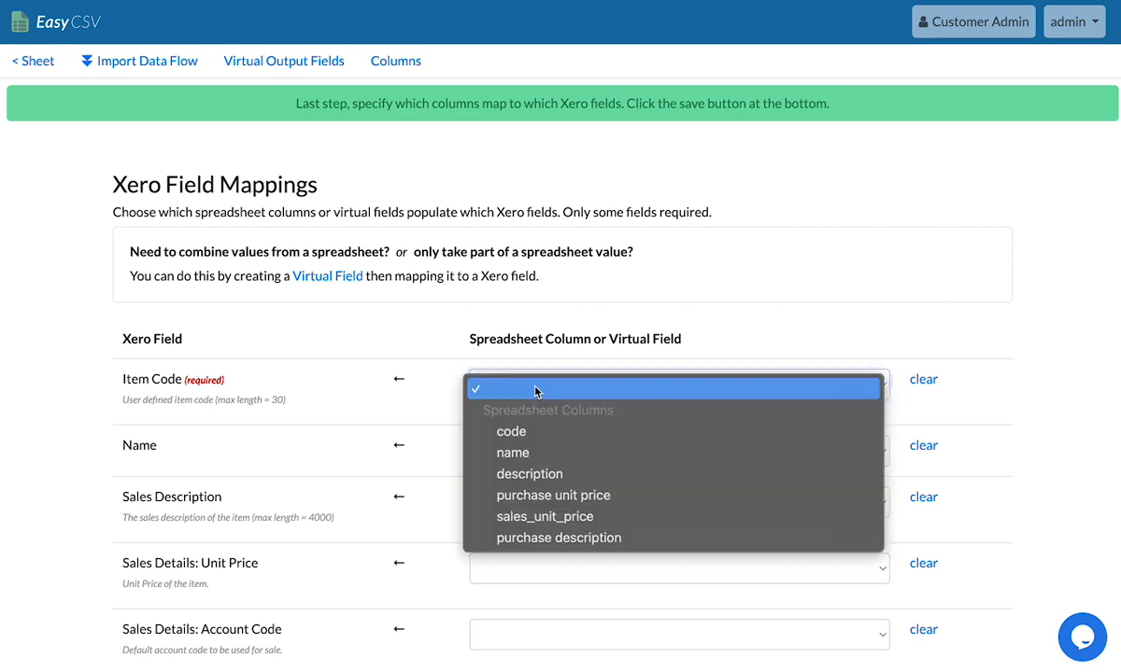
click(520, 433)
scroll(228, 468, down, 3)
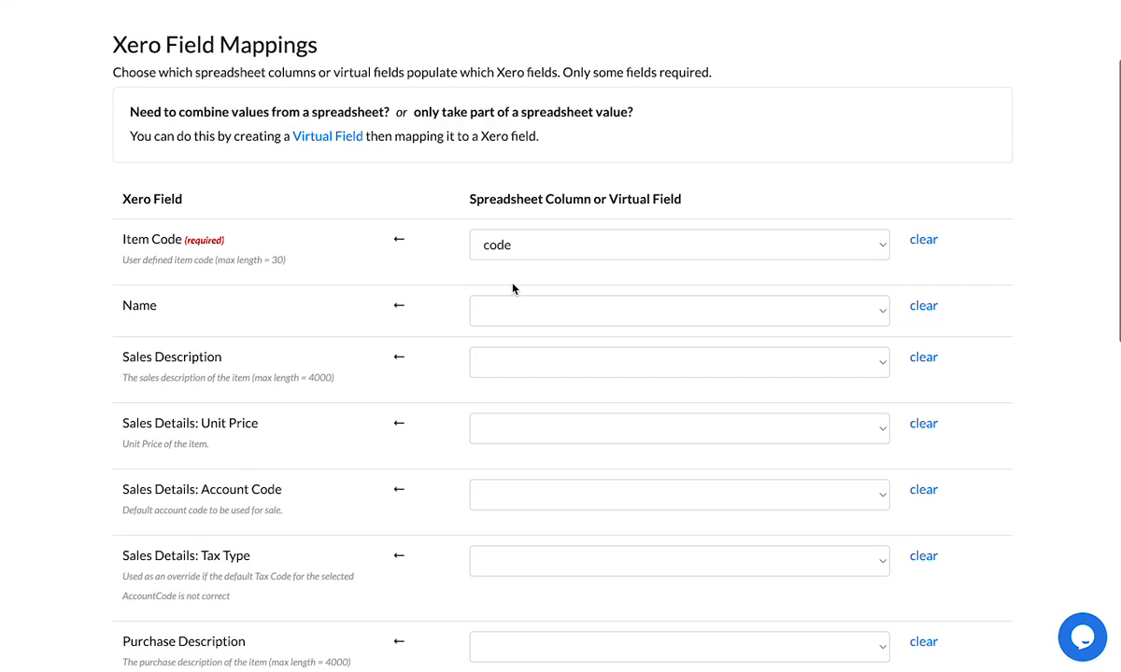
click(499, 318)
click(514, 379)
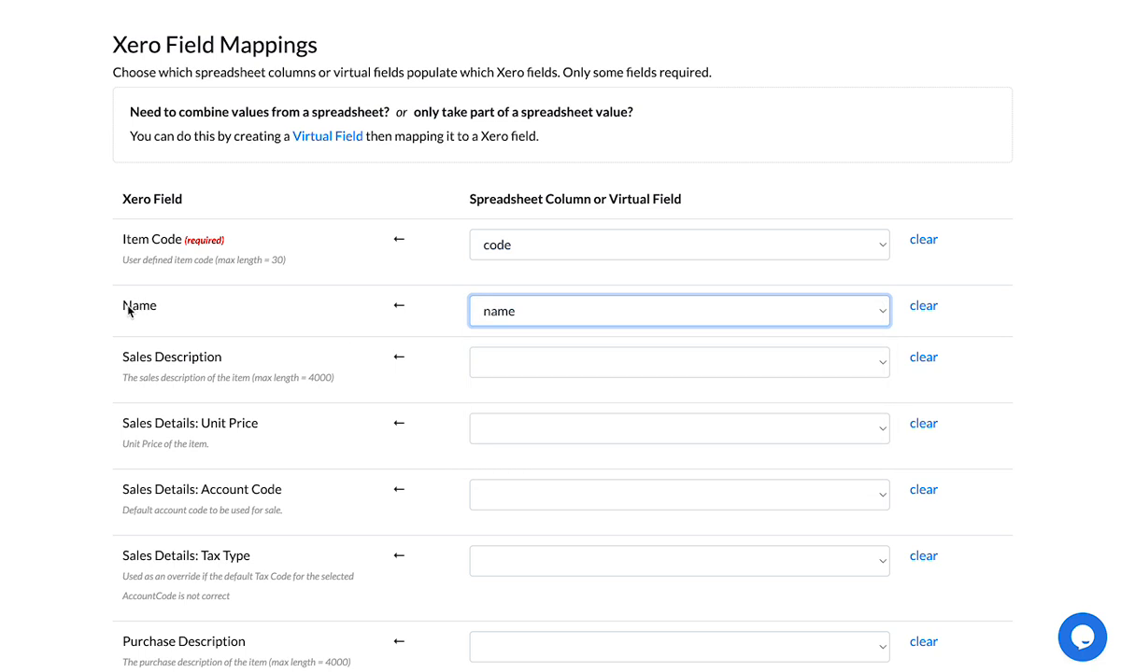
Step: Map Sales Description to the description column and Sales Details: Unit Price to sales_unit_price
click(490, 359)
click(527, 448)
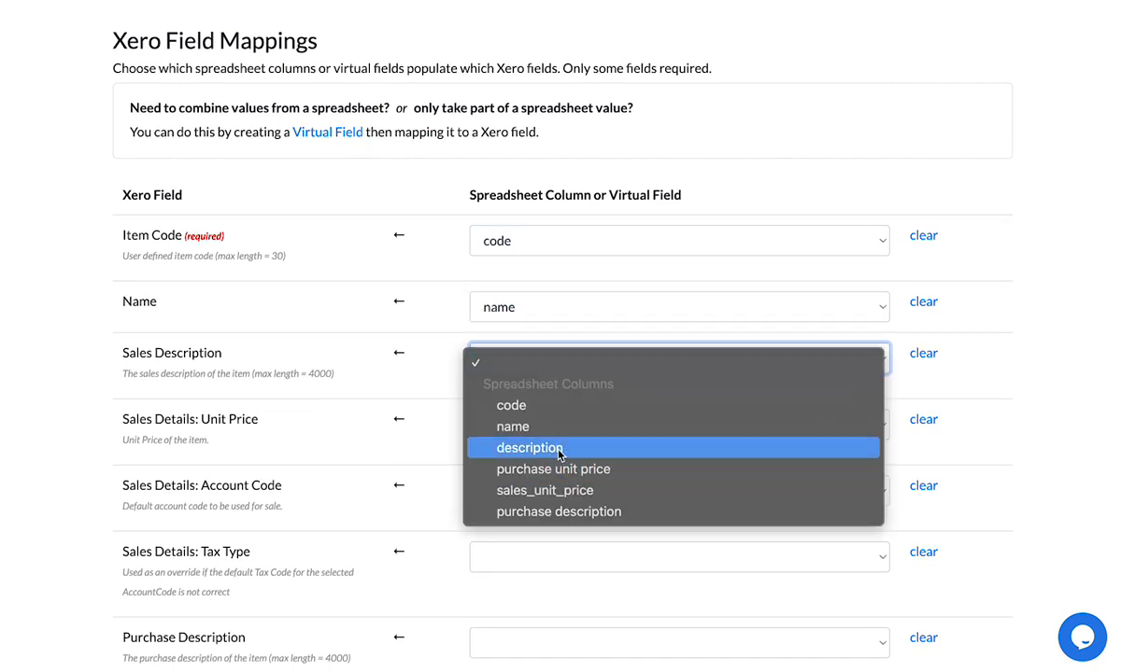
scroll(373, 374, down, 3)
click(530, 297)
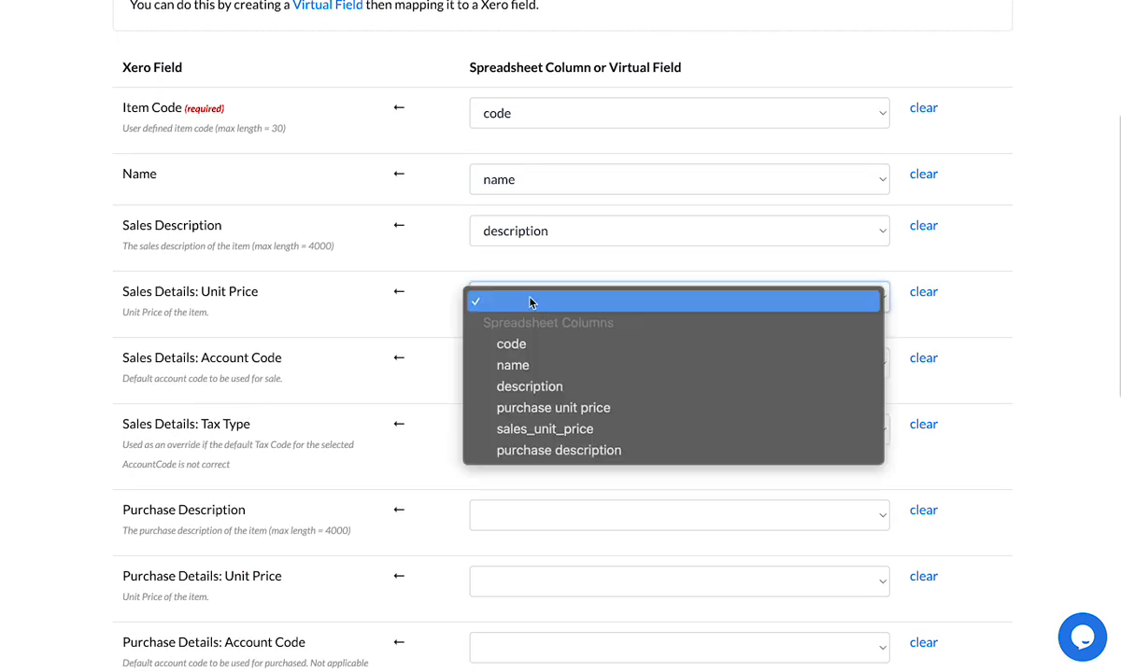
click(546, 429)
Step: Map Purchase Description to the purchase description column and Purchase Details: Unit Price to purchase unit price
scroll(374, 439, down, 2)
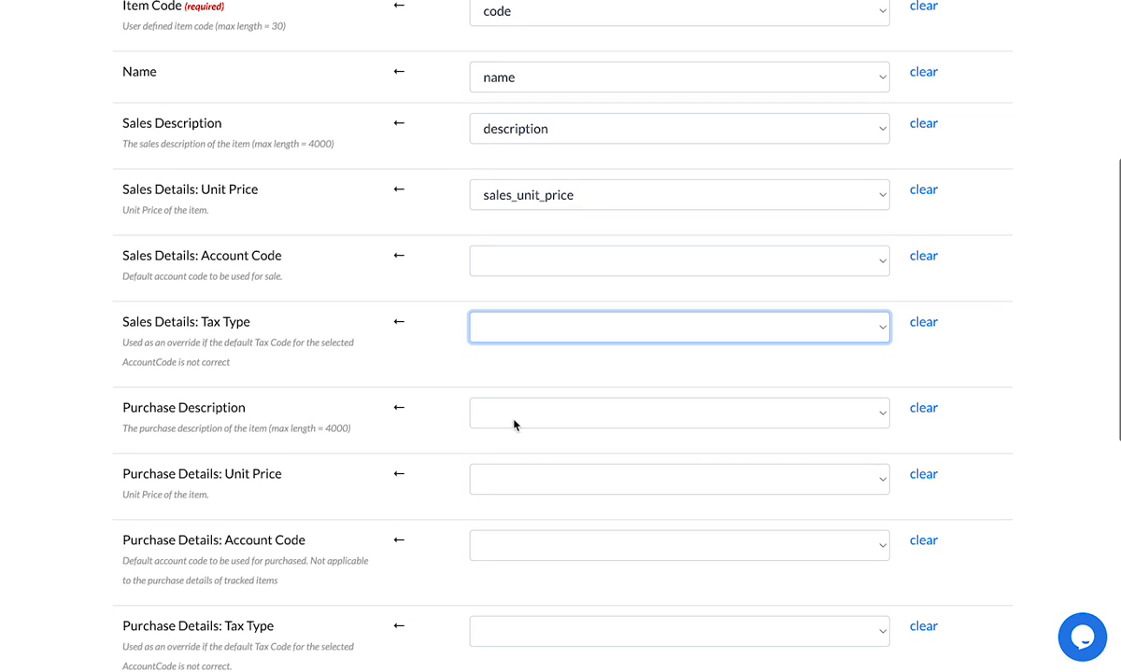
click(516, 414)
click(537, 569)
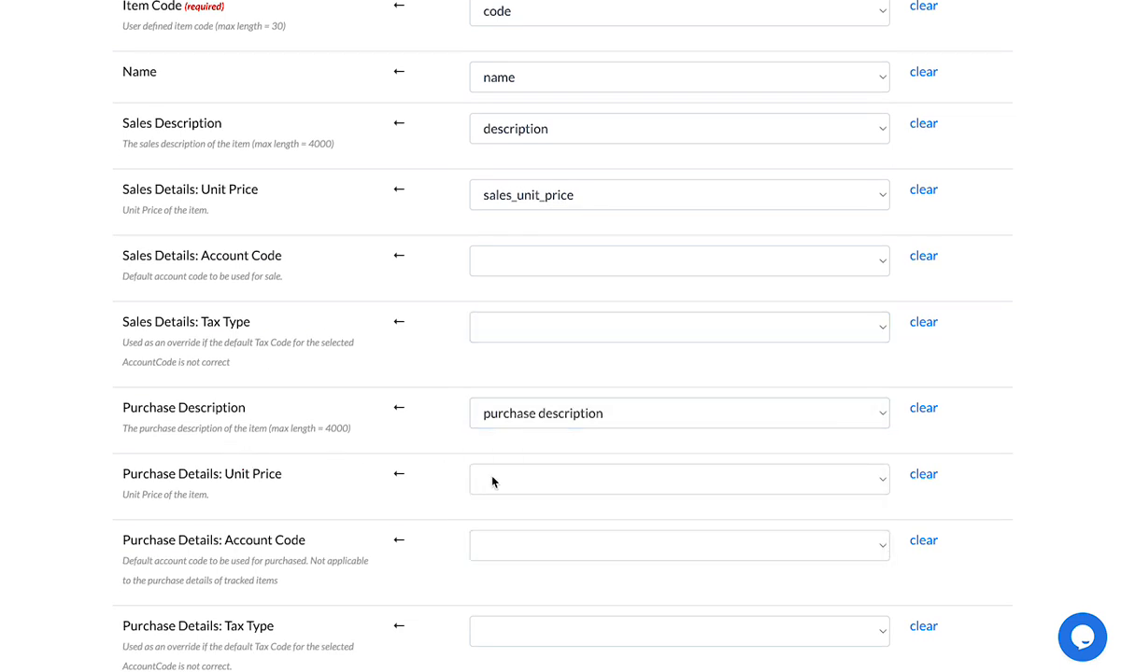
click(495, 482)
click(533, 589)
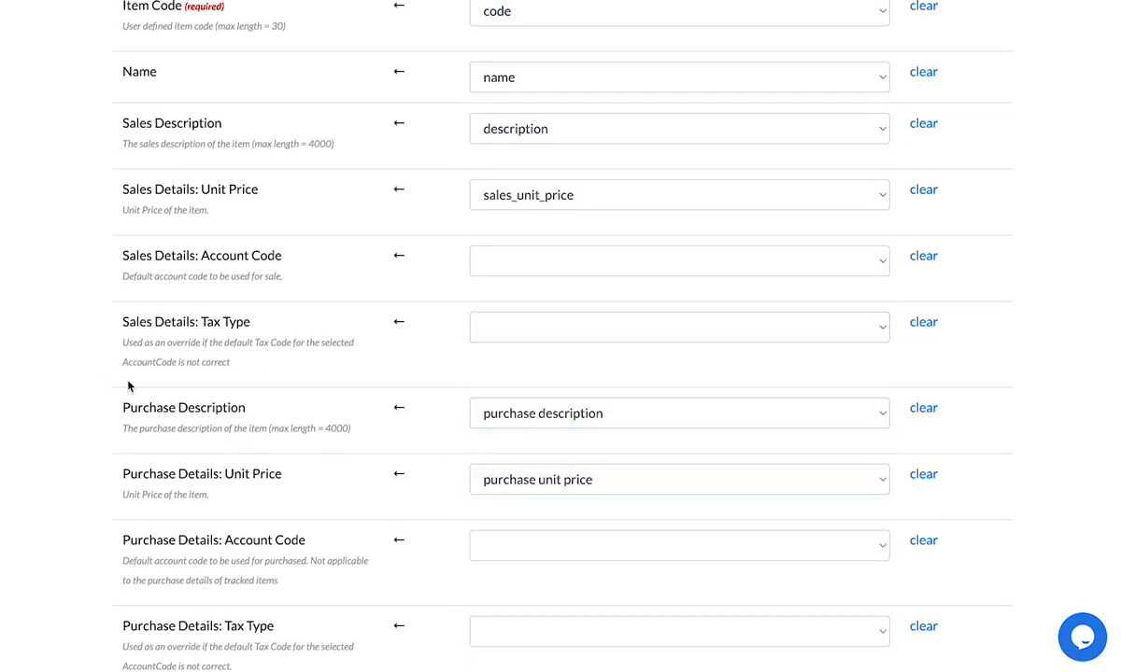
Step: Review all the Xero field mappings and save them
scroll(191, 288, up, 3)
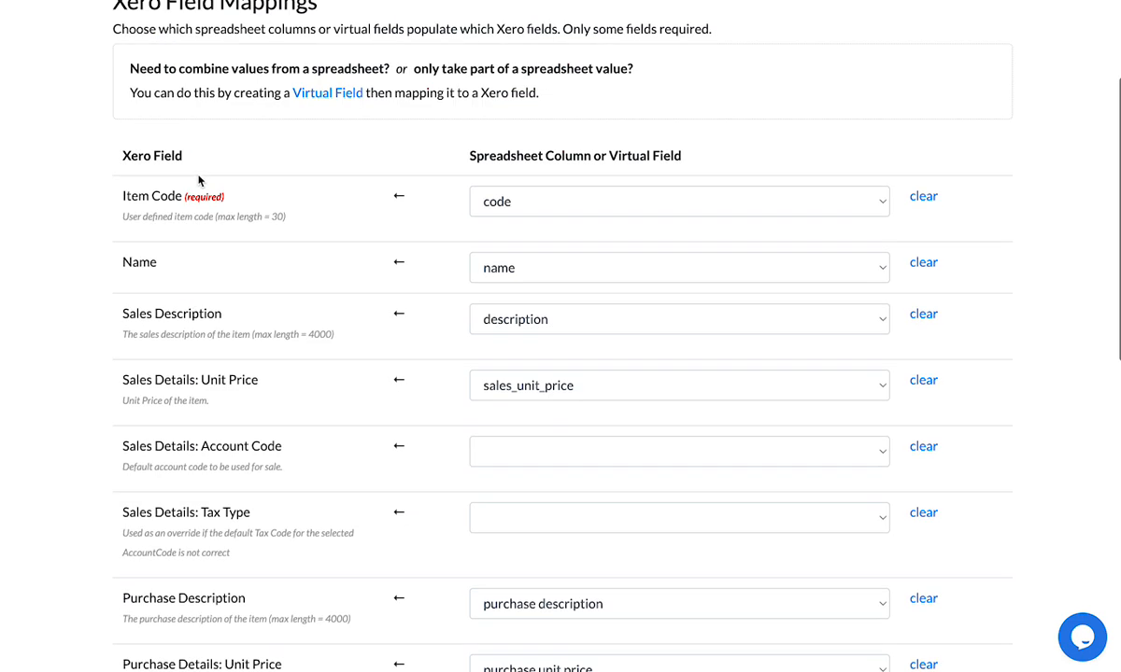
scroll(194, 217, down, 1)
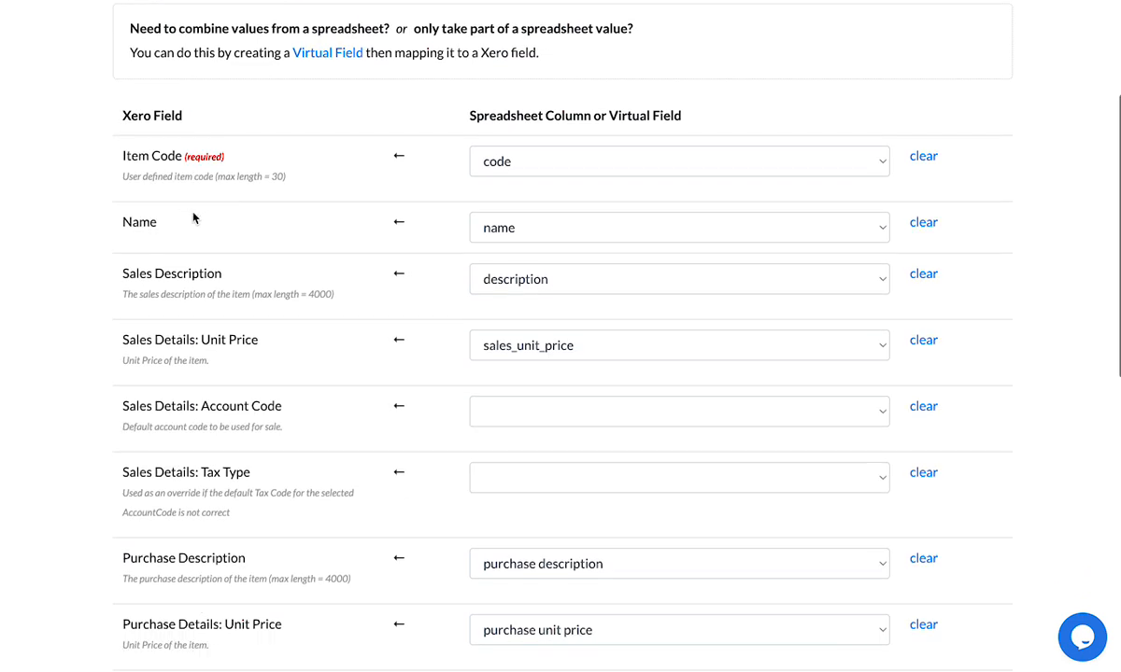
scroll(143, 354, down, 8)
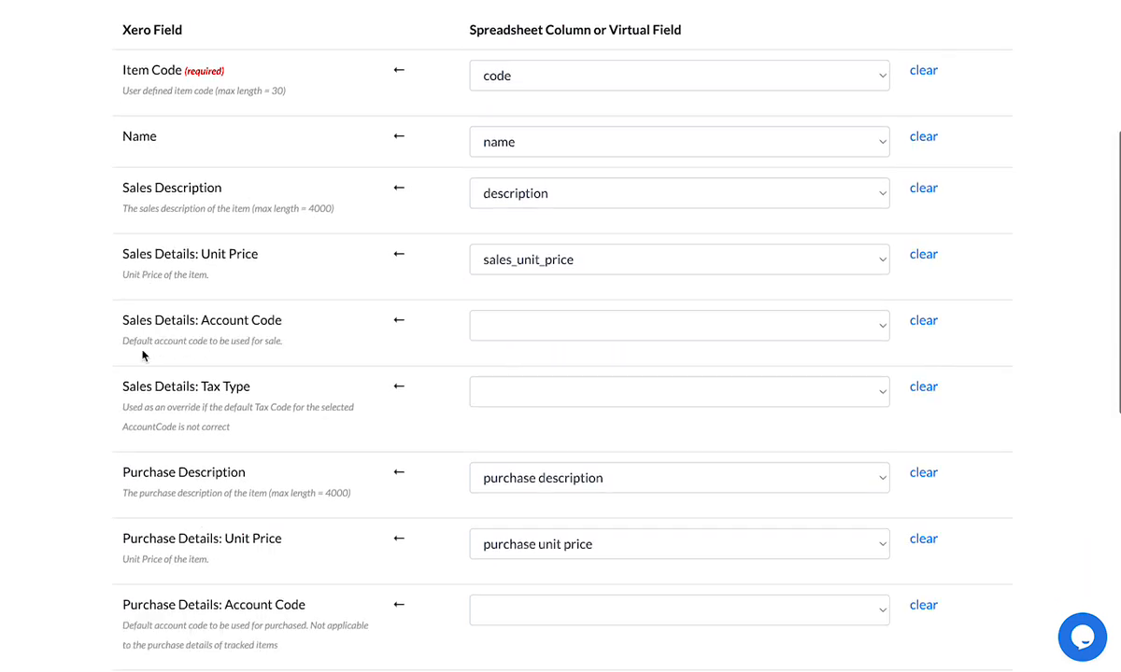
scroll(178, 347, down, 4)
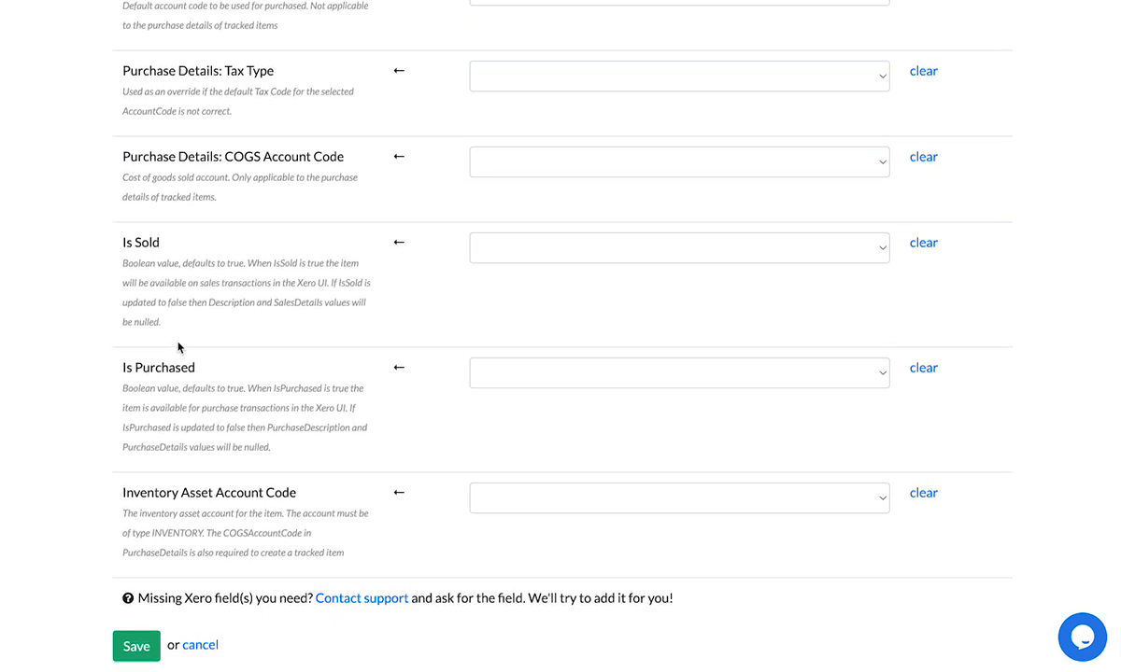
scroll(178, 348, up, 14)
scroll(177, 347, down, 13)
click(135, 647)
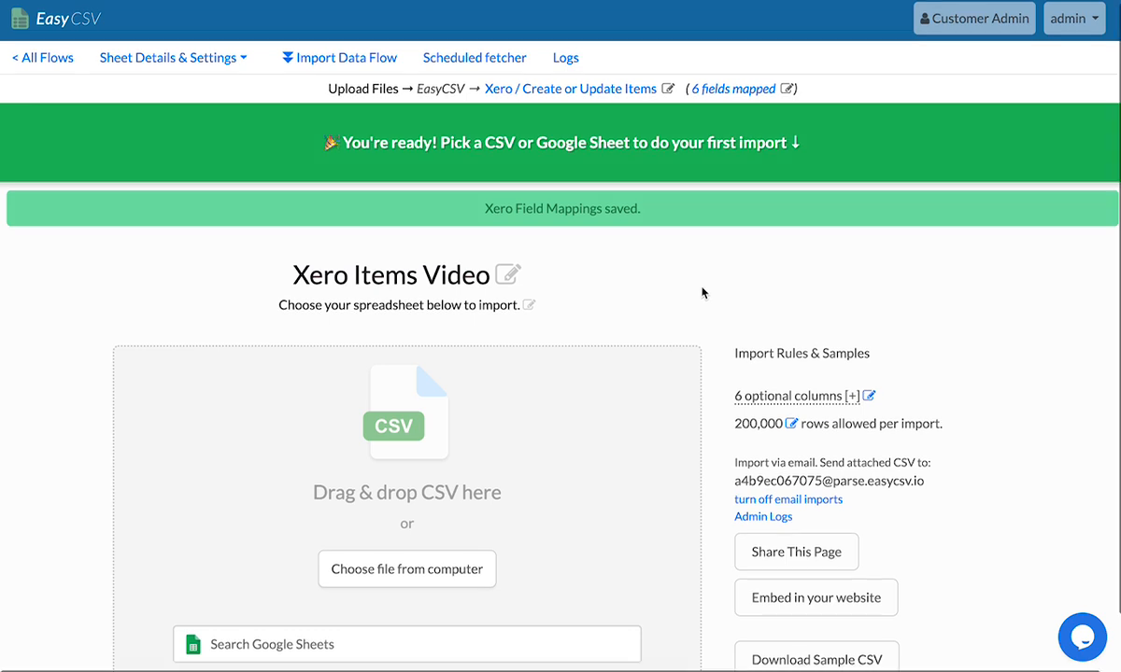
Step: Look over the flow's import rules and its e-mail import address
scroll(703, 292, down, 1)
drag(783, 426, 865, 427)
scroll(822, 392, up, 1)
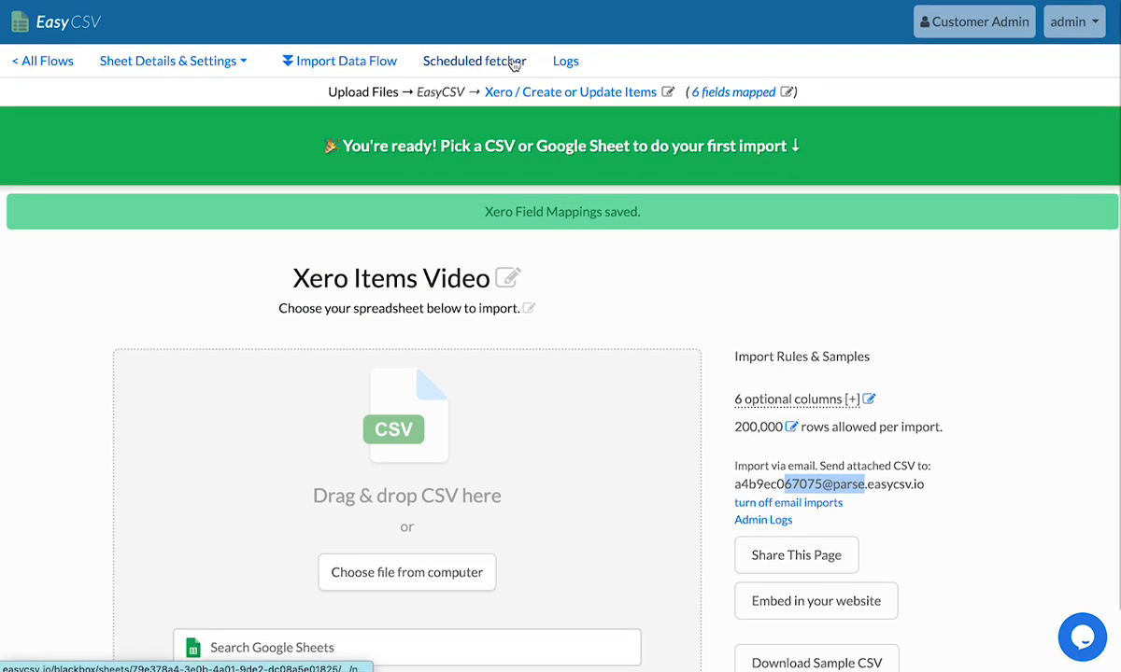
Step: Examine the scheduled fetcher's timing and data source options, and return to the Xero Items Video import page
click(512, 63)
scroll(160, 193, down, 5)
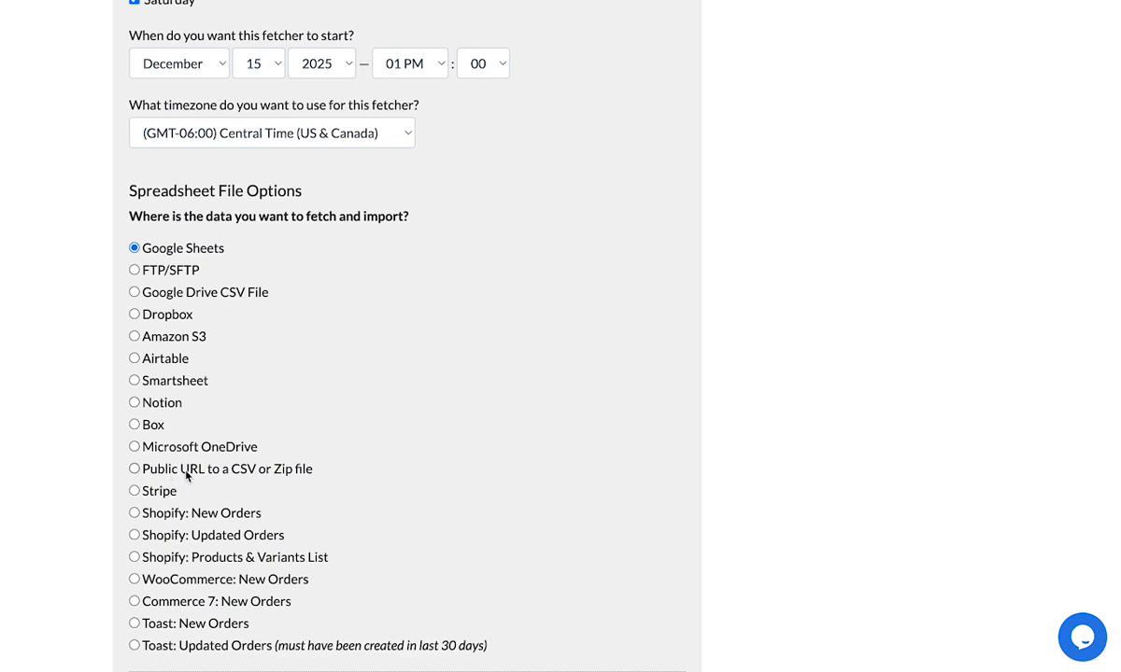
scroll(76, 435, up, 5)
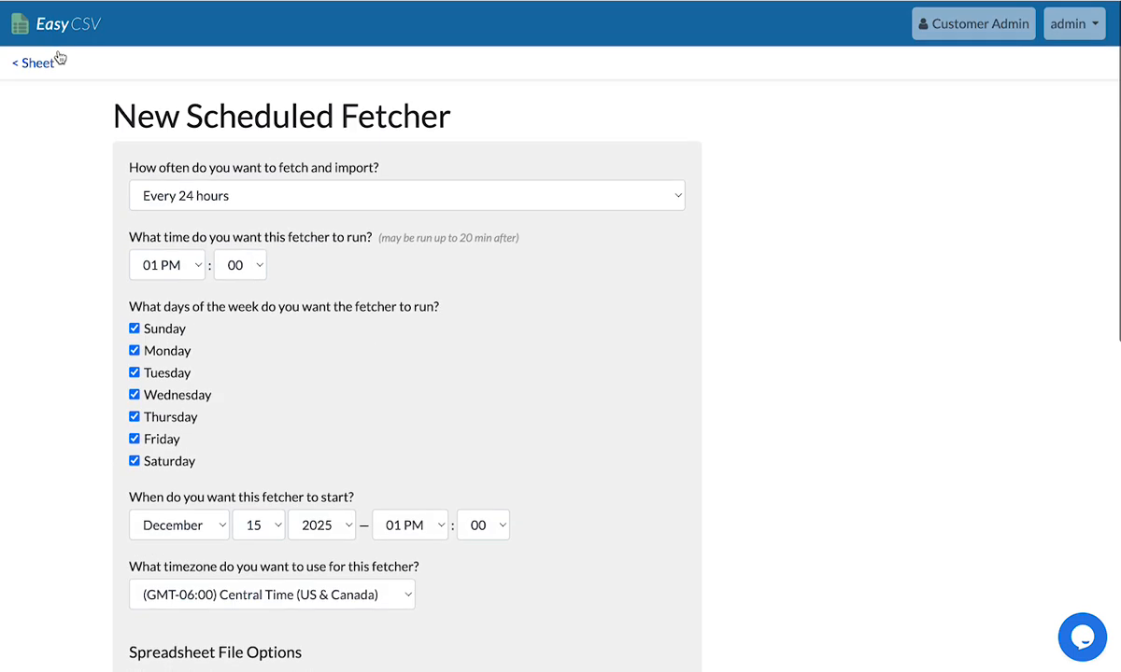
key(alt+Left)
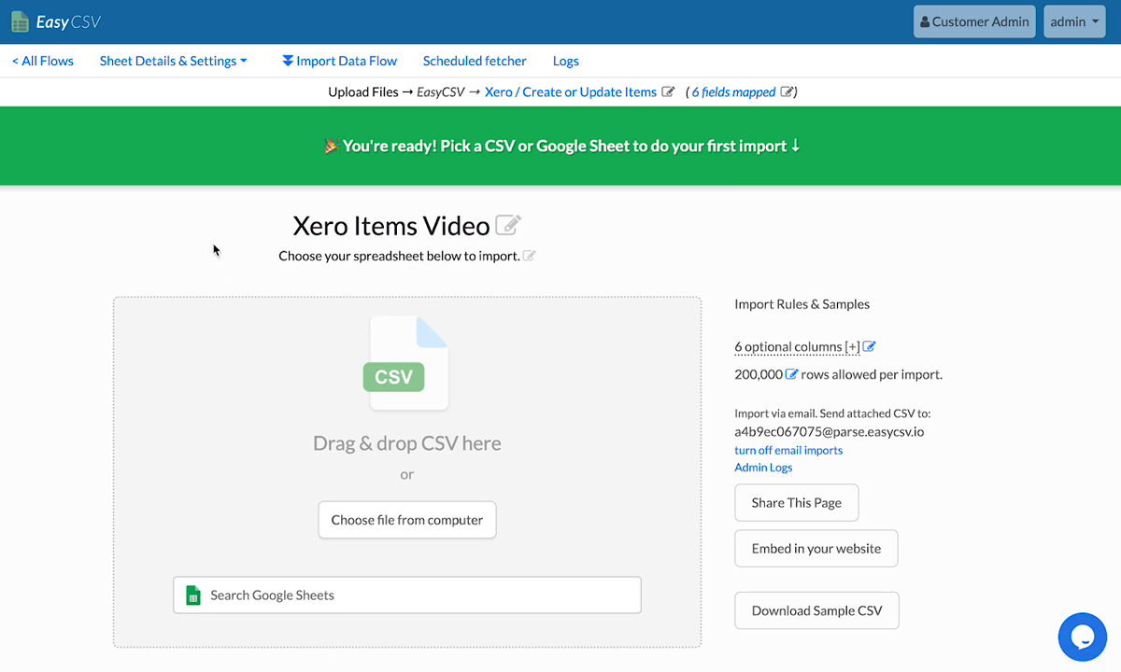
Step: Choose the Xero Items Tester Google Sheet as the file for this flow, validate it and run the import
click(383, 591)
text(xero)
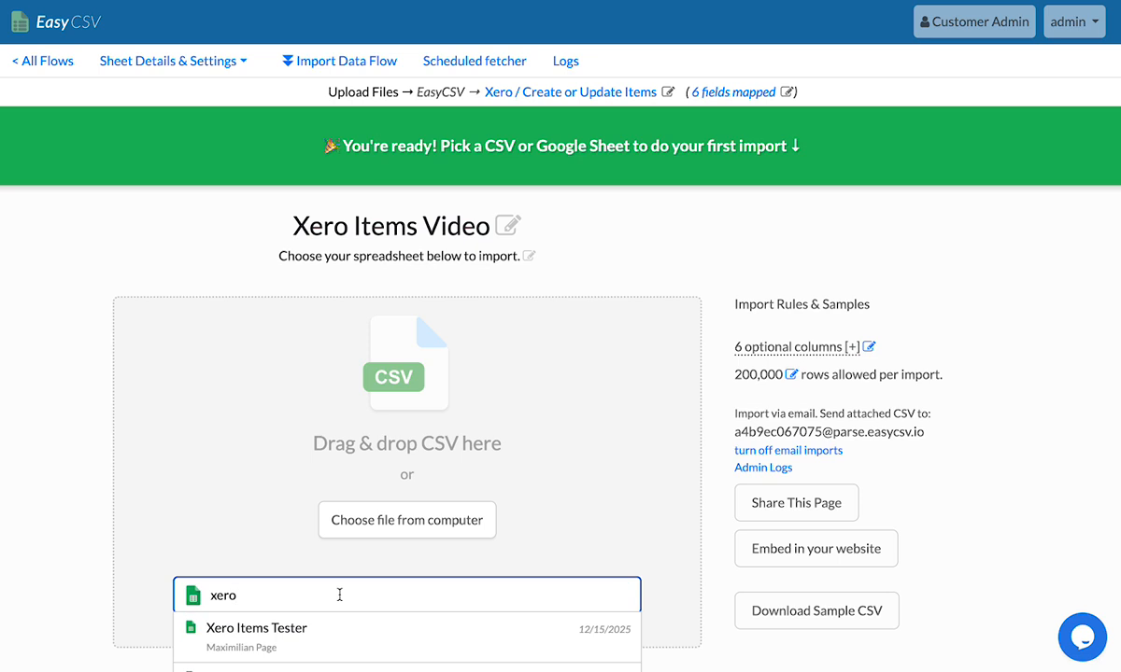
click(320, 627)
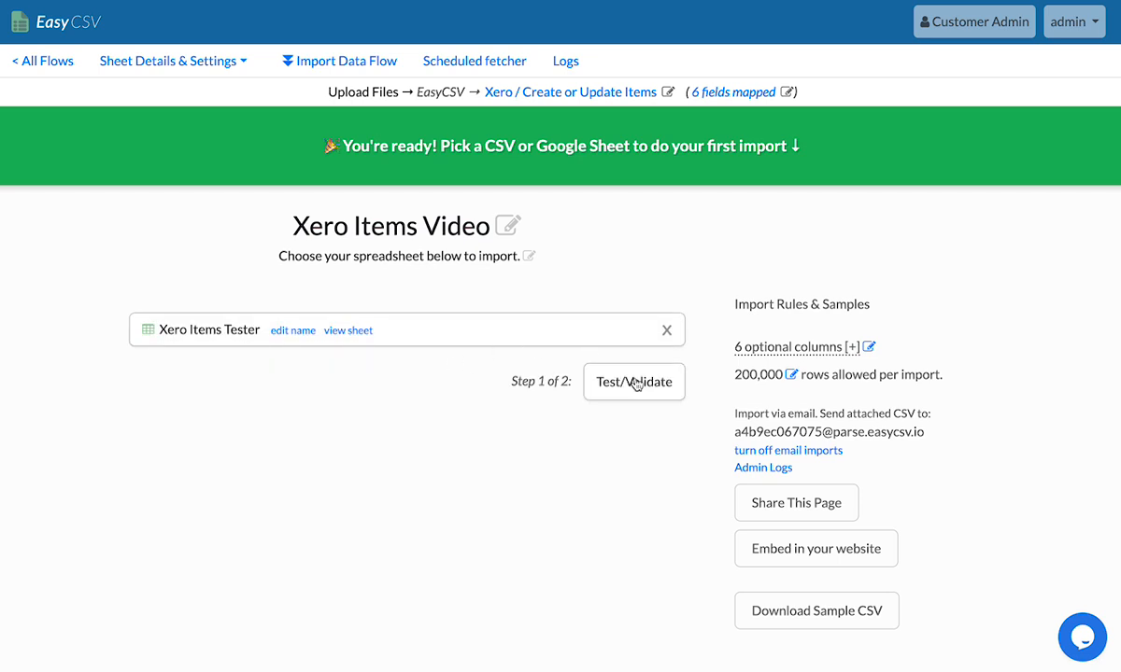
click(635, 383)
click(637, 385)
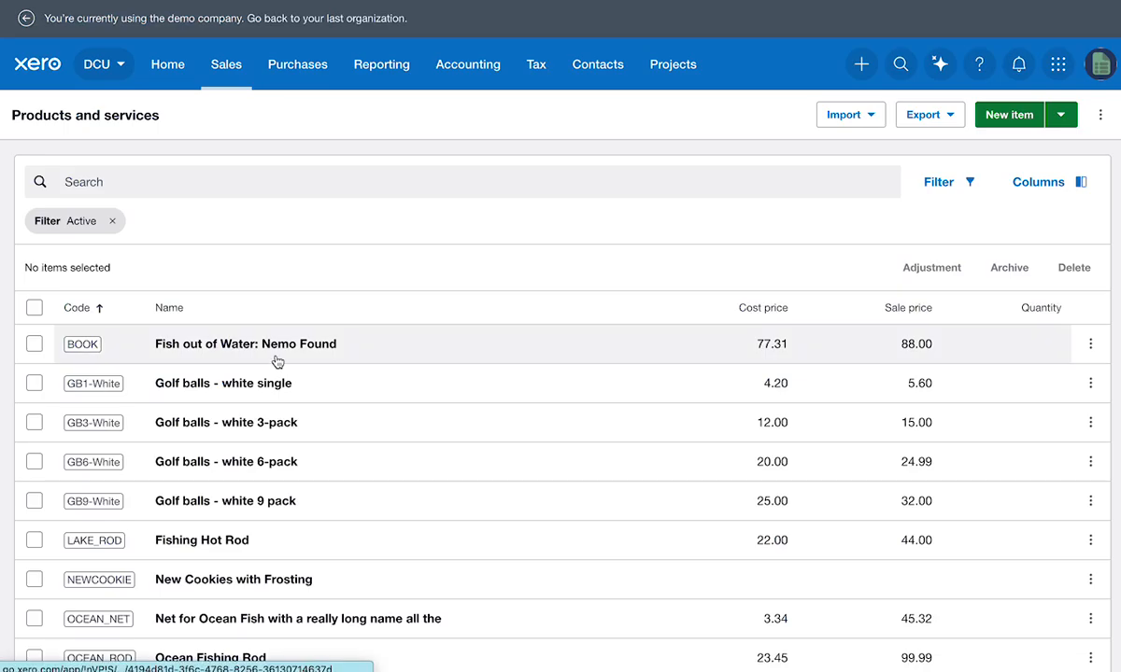
Step: Compare the BOOK item's name and prices in Xero's Products and services list with the BOOK row in the Xero Items Tester sheet
click(361, 387)
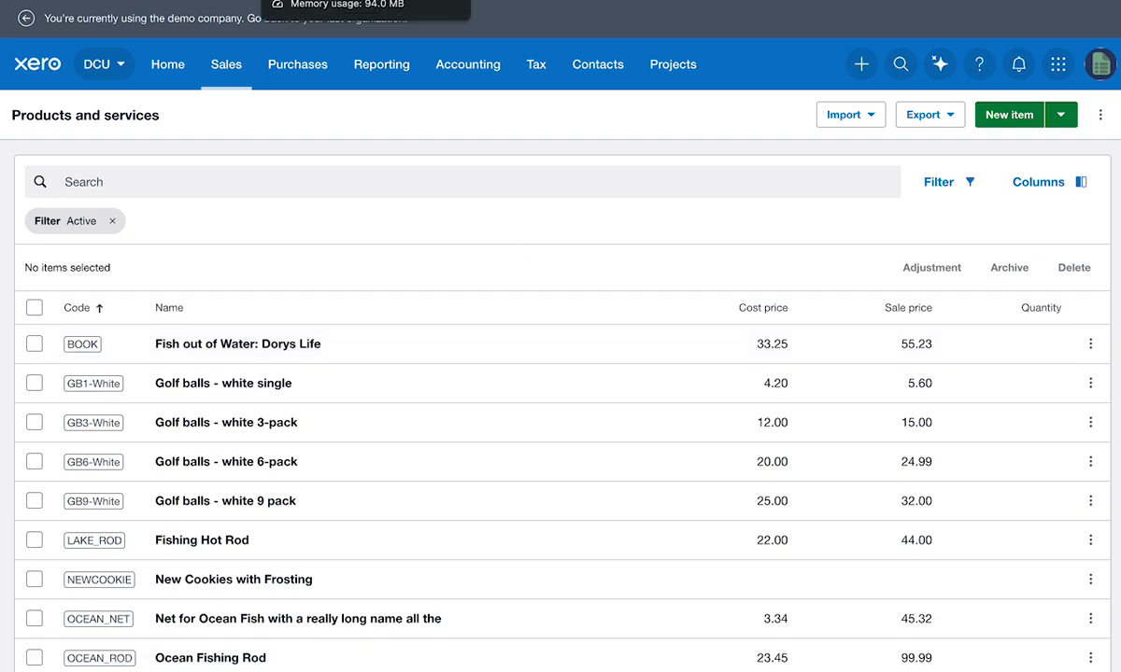
click(140, 0)
click(477, 218)
click(499, 176)
click(183, 189)
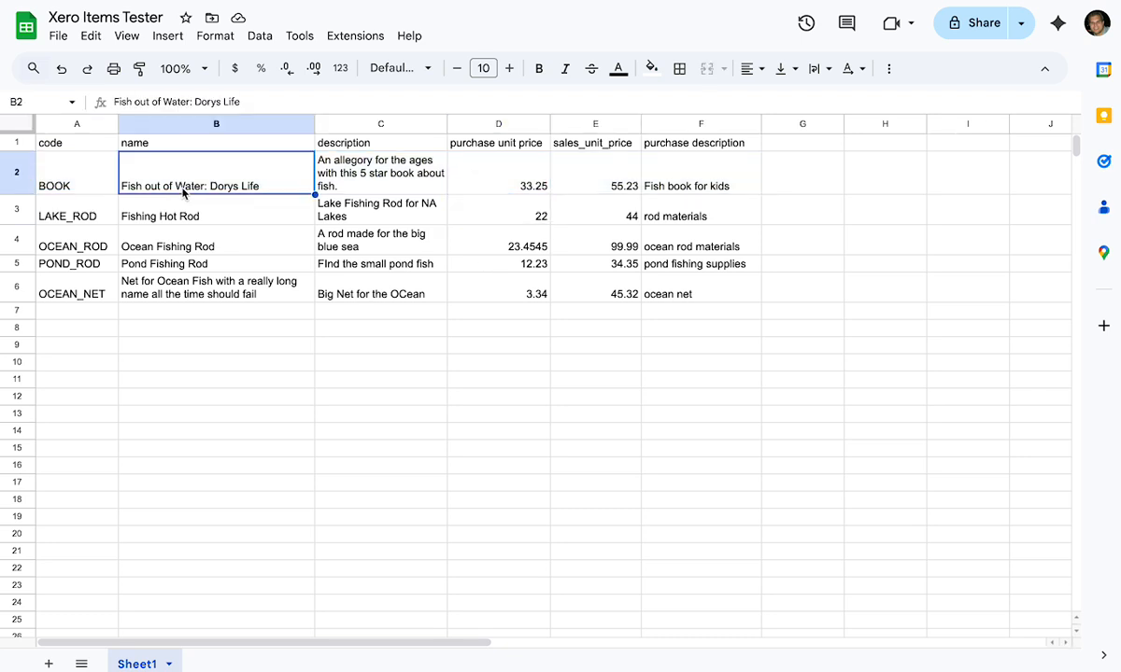